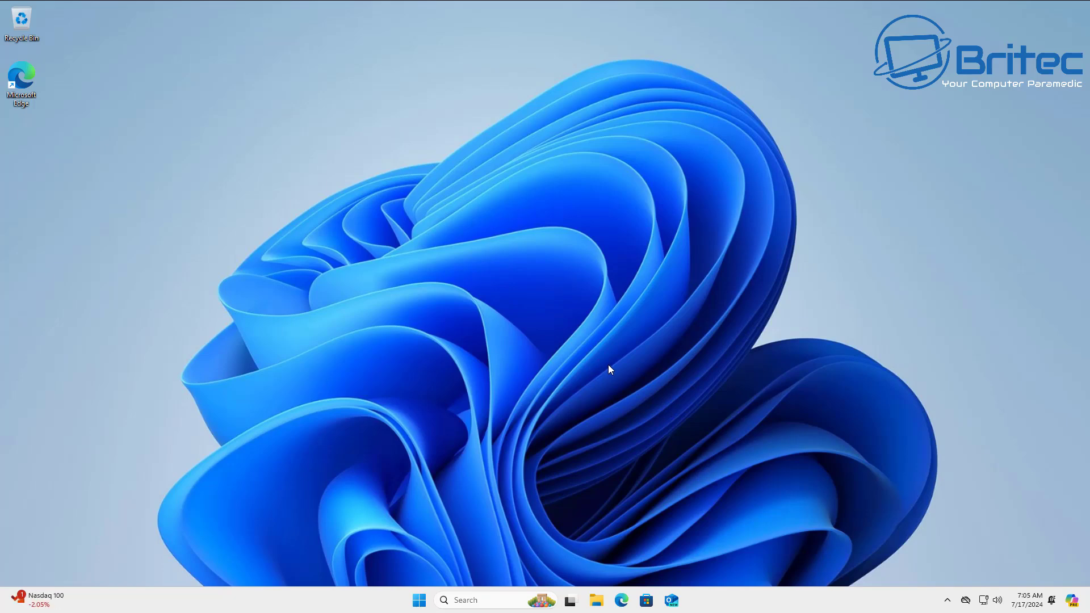
Step: Open the Start menu from the taskbar to show pinned apps and Recommended
click(420, 601)
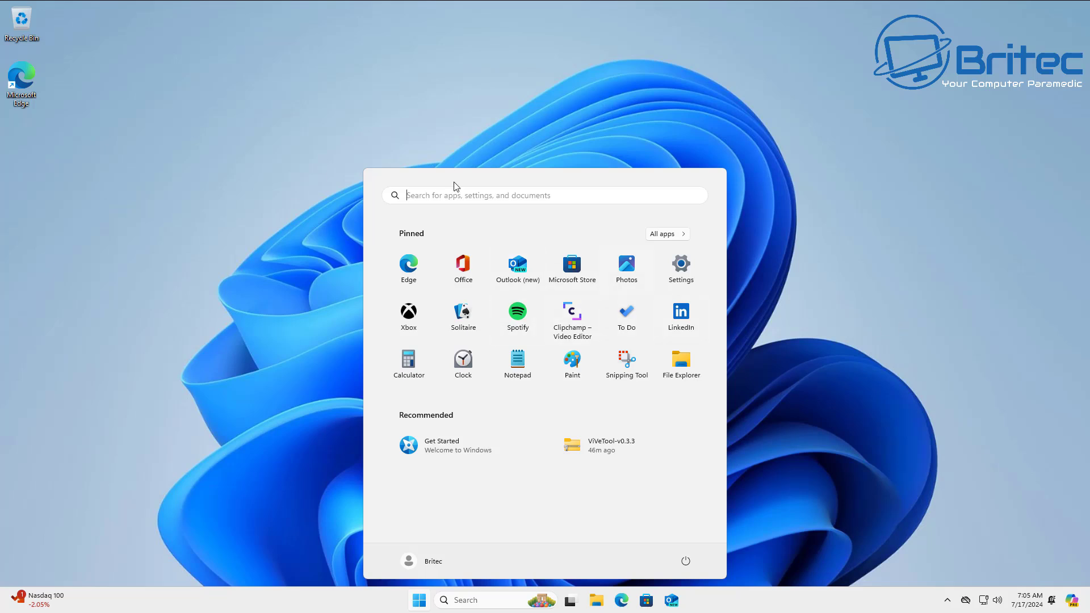
text(wi)
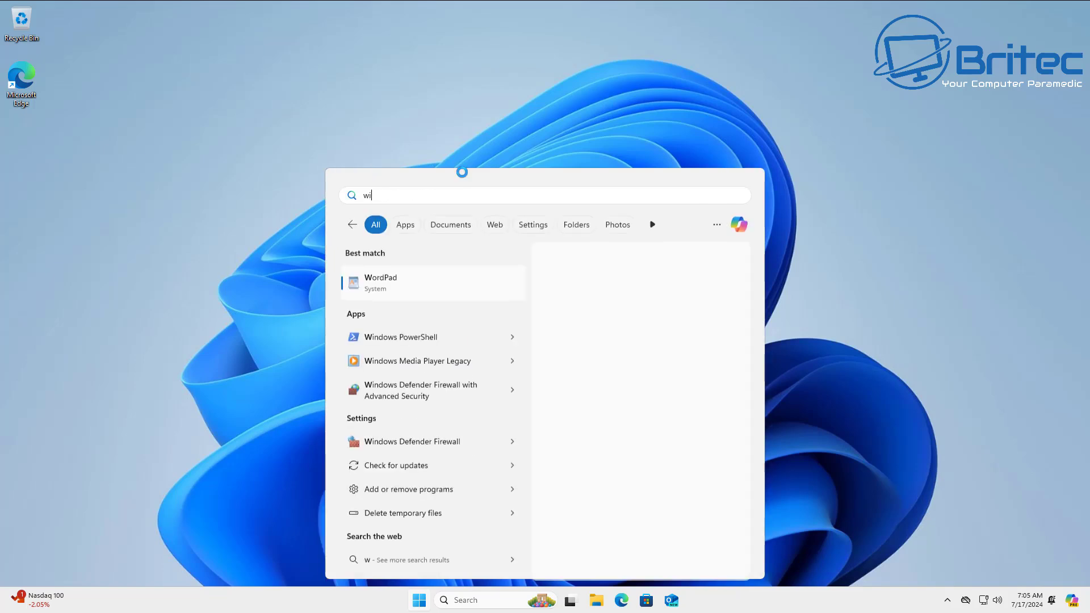
text(nver)
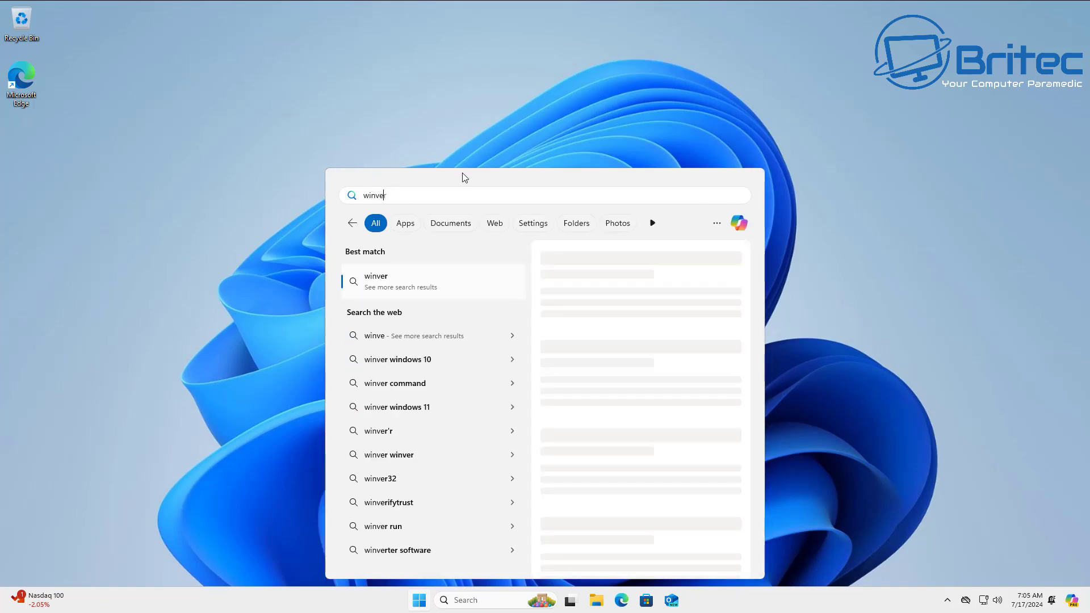
click(448, 288)
drag(105, 36, 502, 152)
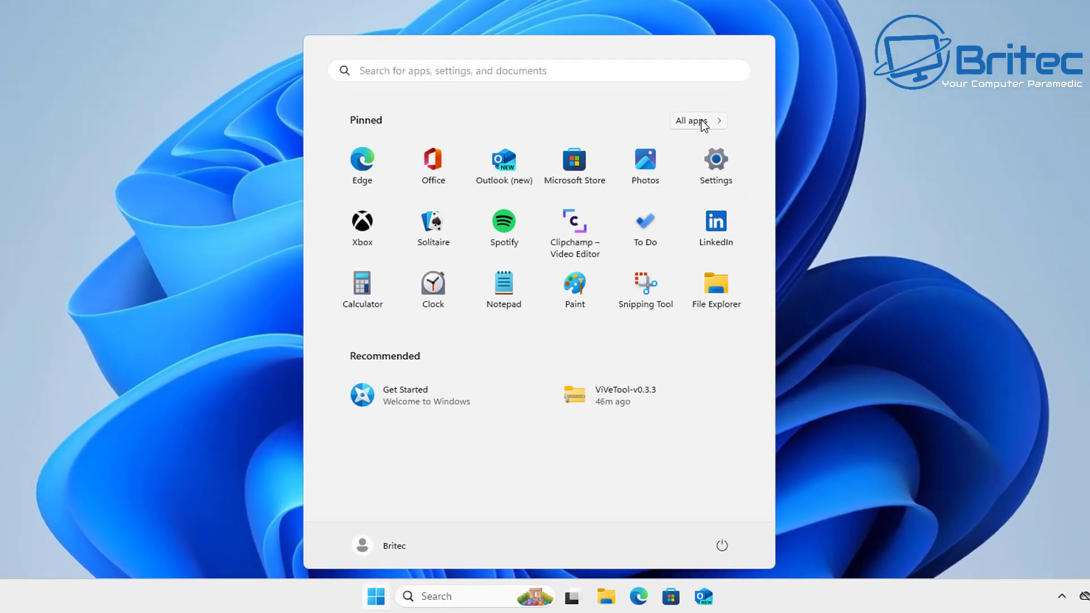
Step: Open All apps, keep the Alphabetical layout, and scroll through the list
click(669, 235)
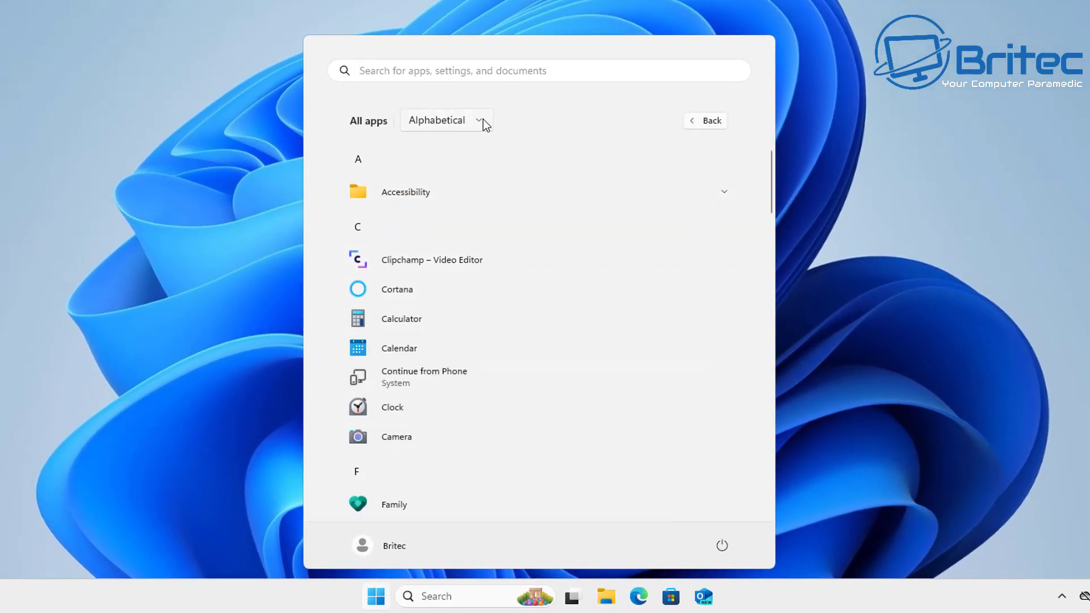
click(446, 120)
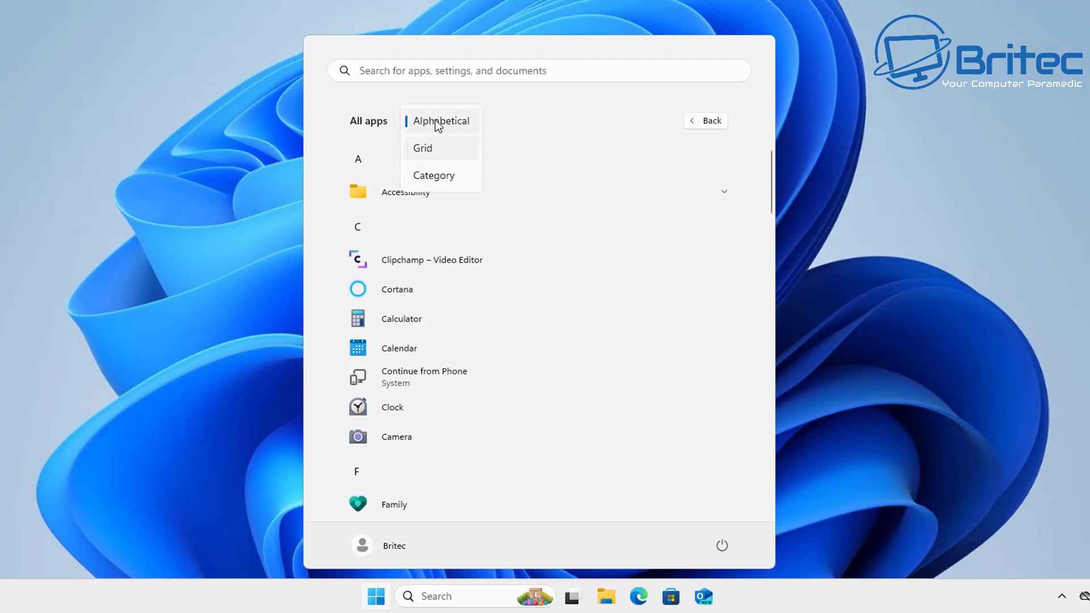
click(547, 109)
scroll(571, 271, down, 1)
scroll(567, 271, down, 4)
scroll(409, 398, down, 2)
scroll(409, 408, down, 6)
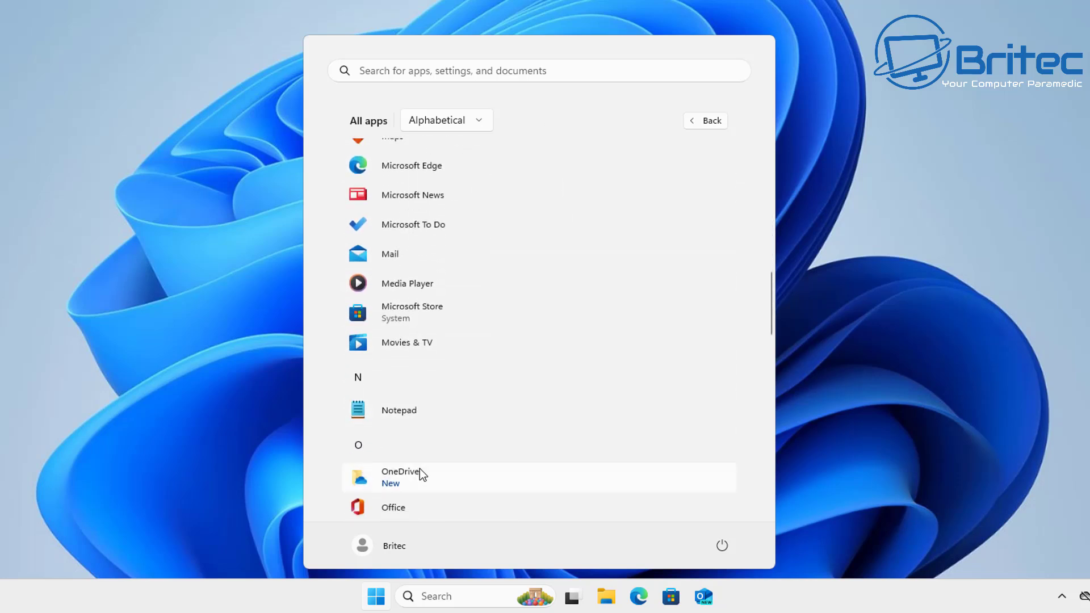
scroll(426, 448, up, 8)
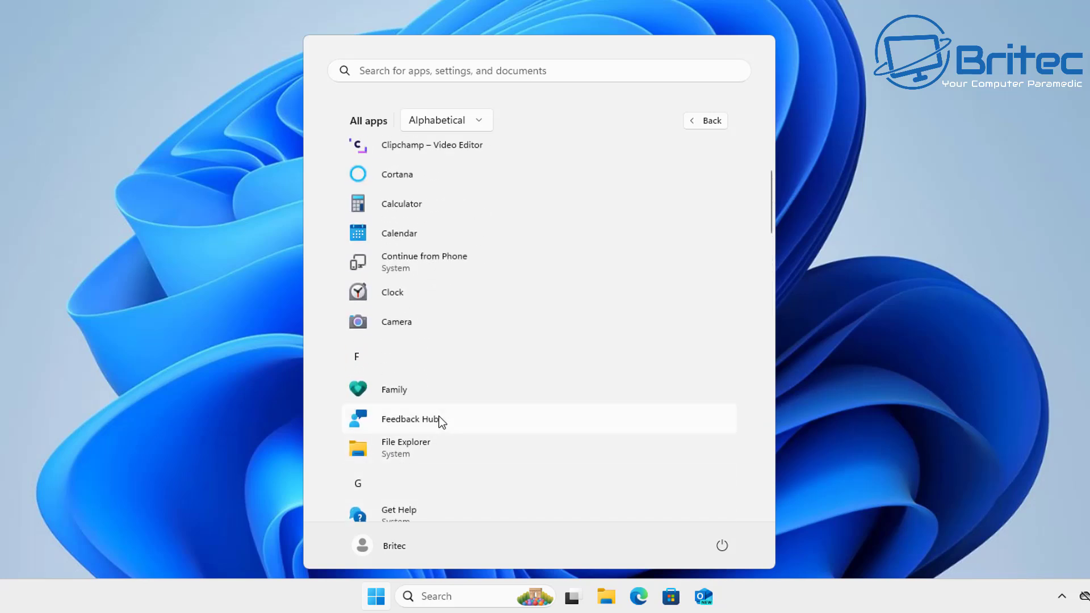
scroll(437, 417, up, 2)
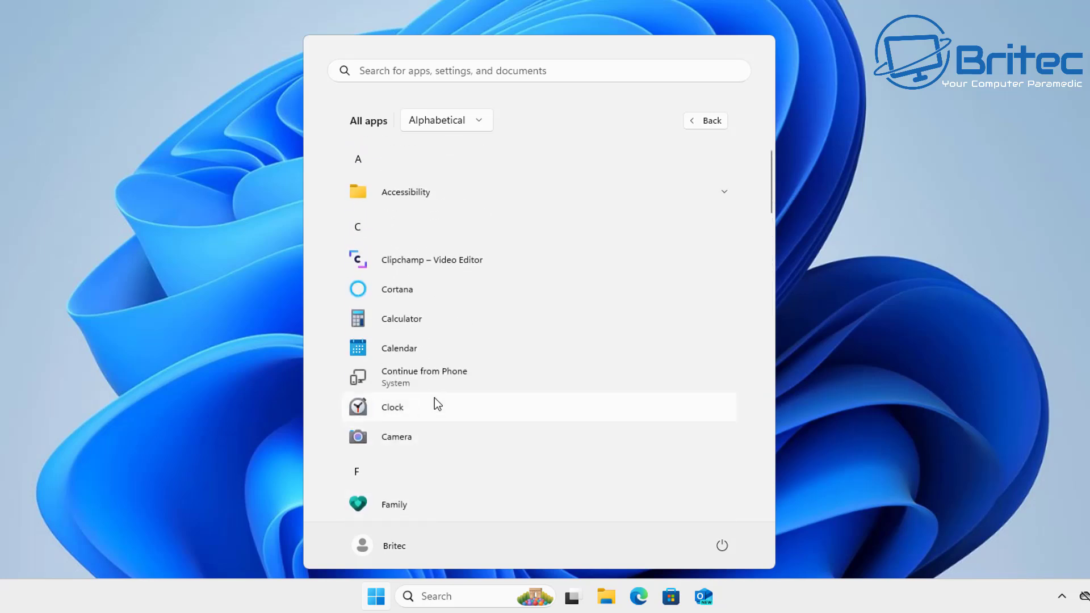
Step: Switch the All apps list to Grid layout and scroll through the icon grid
click(476, 120)
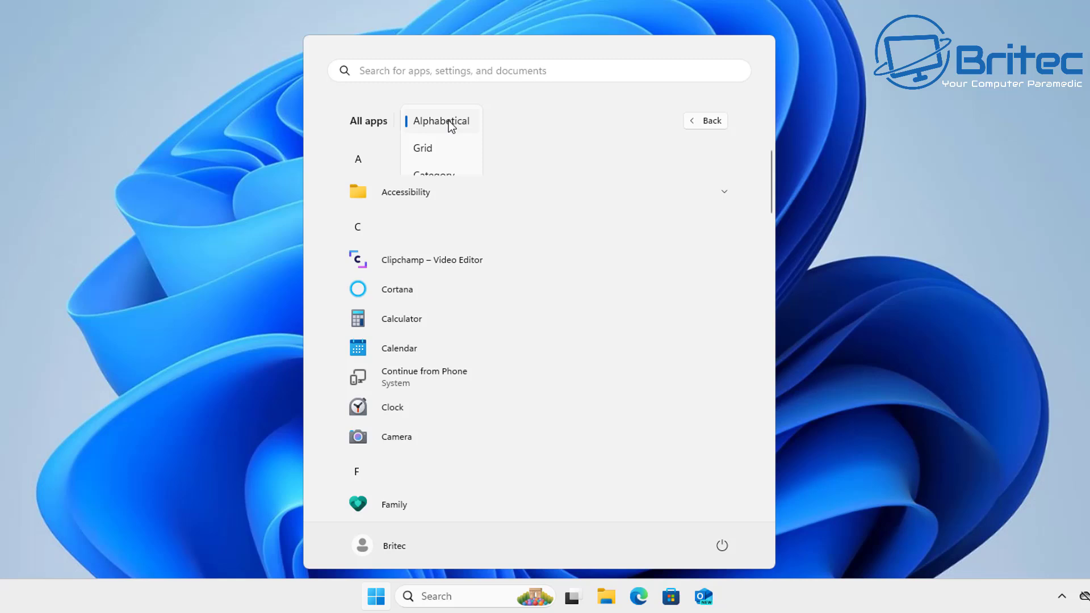
click(442, 151)
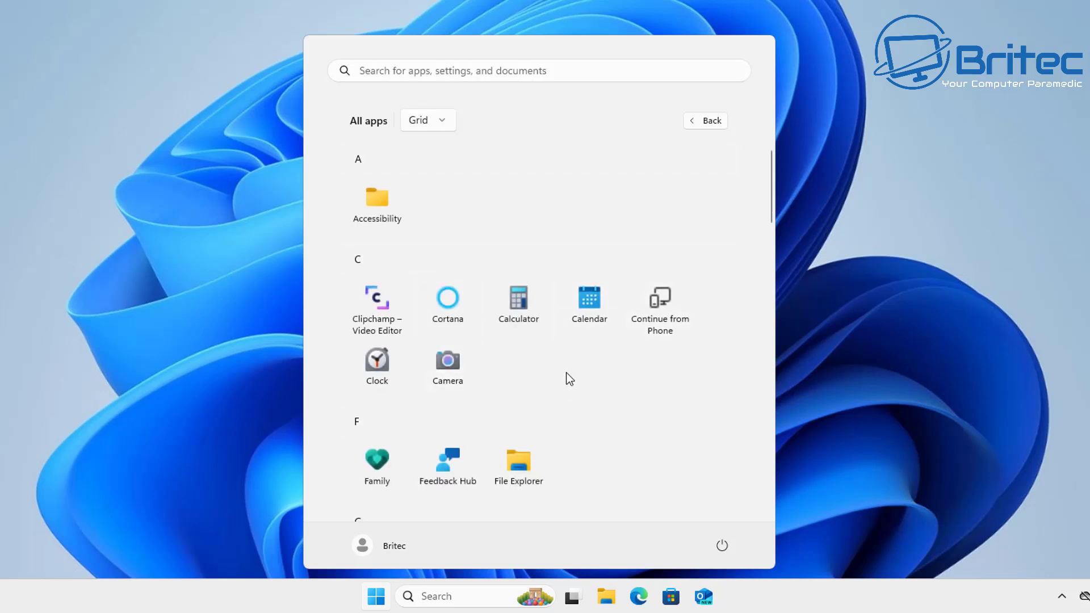
scroll(567, 373, down, 3)
scroll(566, 373, down, 3)
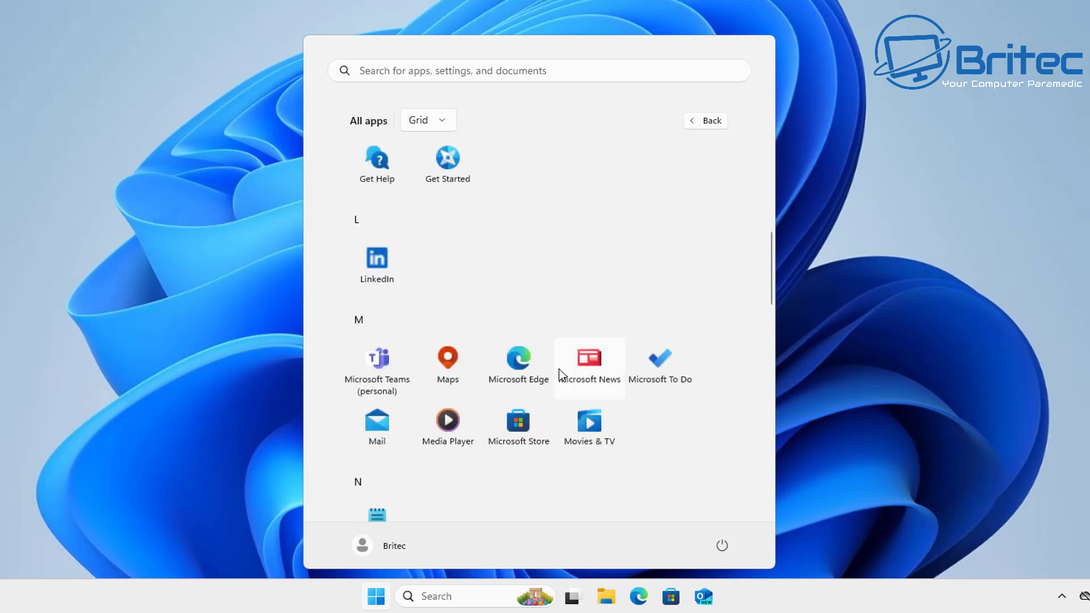
scroll(565, 374, down, 3)
scroll(558, 367, down, 8)
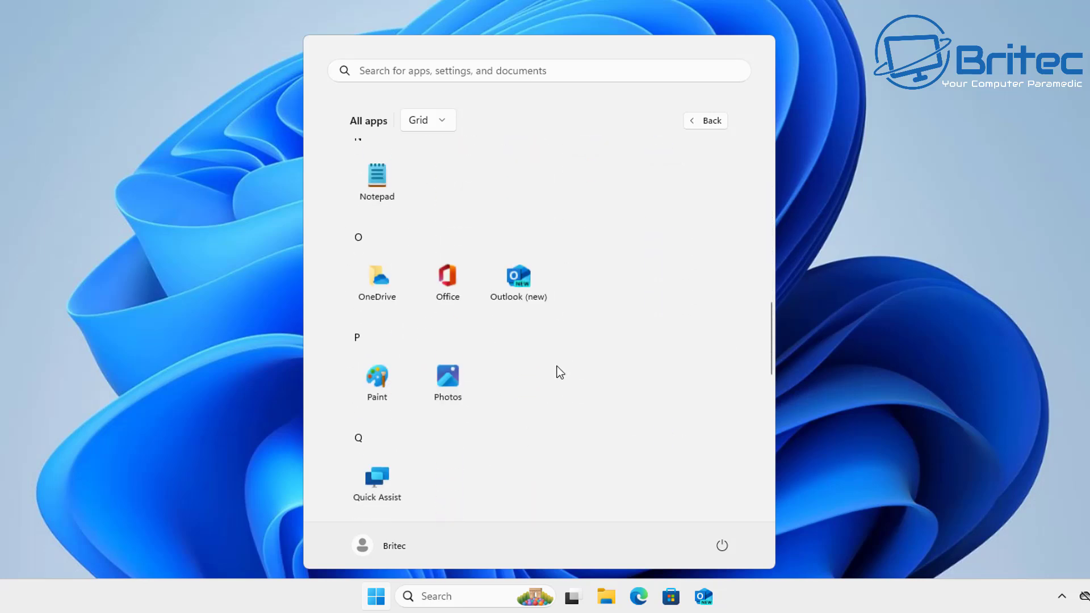
click(427, 122)
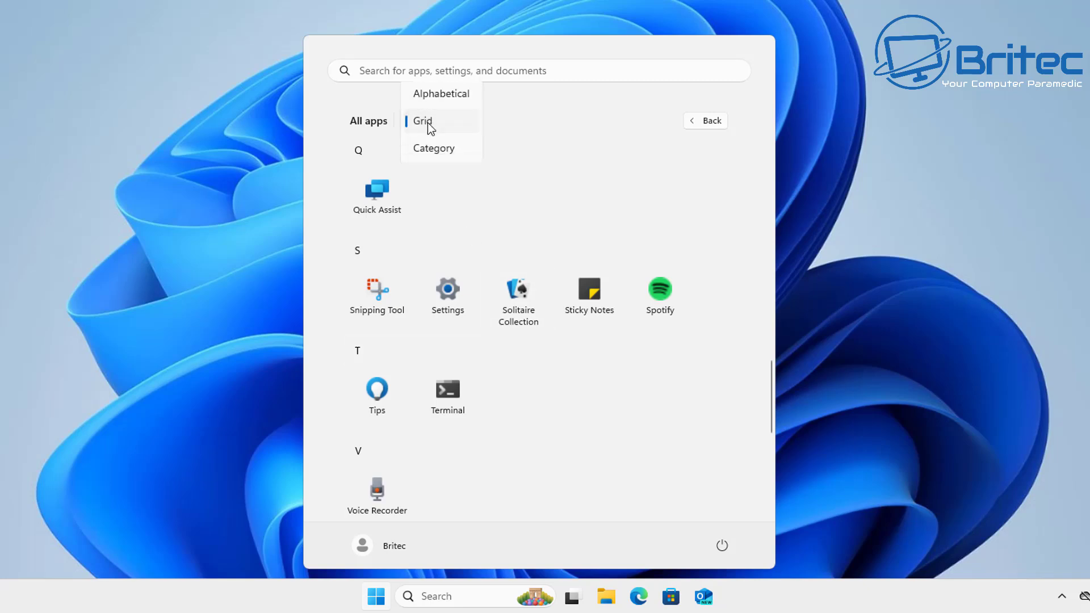
Step: Switch All apps to Category layout and browse folders like Developer tools and Productivity
click(434, 154)
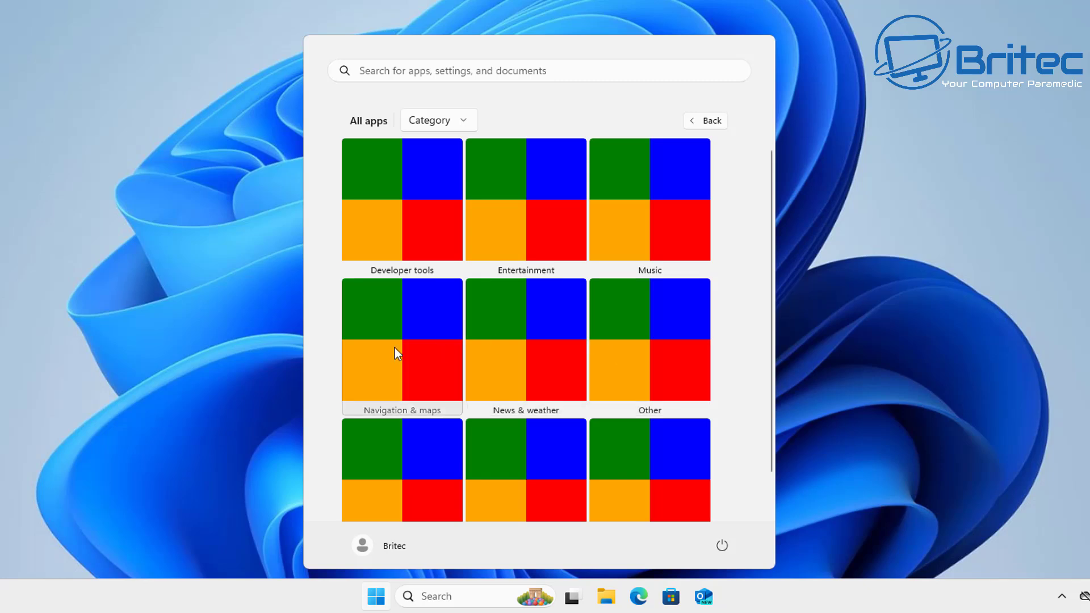
scroll(398, 344, down, 1)
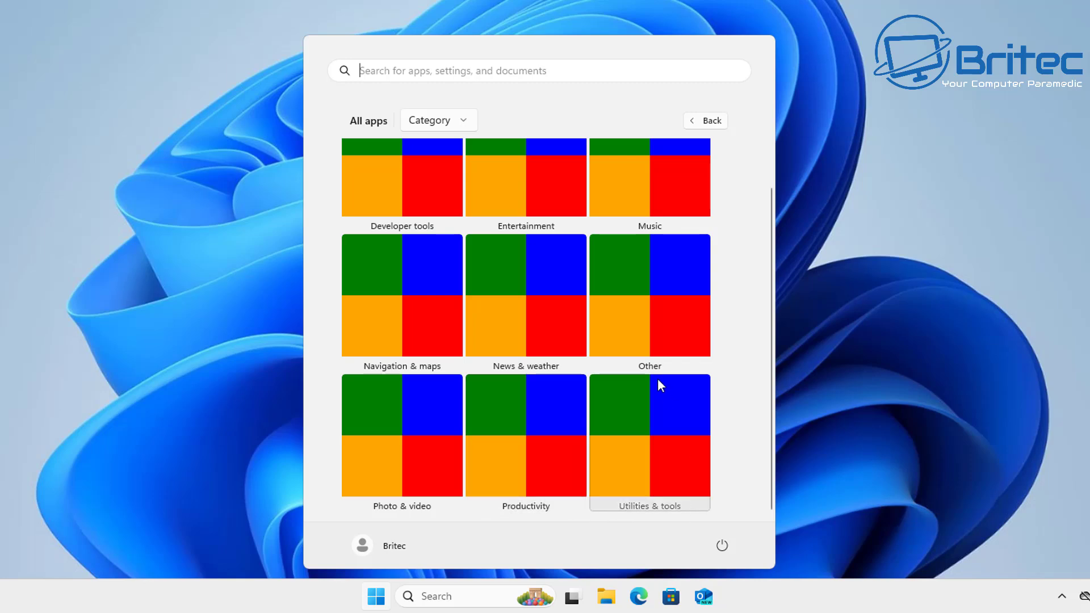
scroll(412, 227, up, 2)
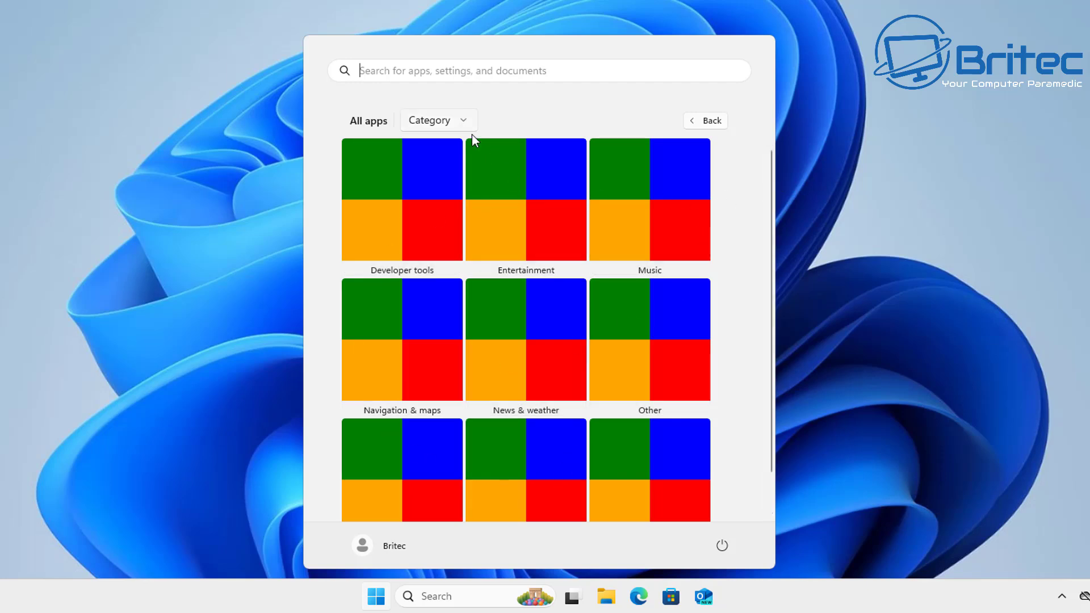
click(433, 129)
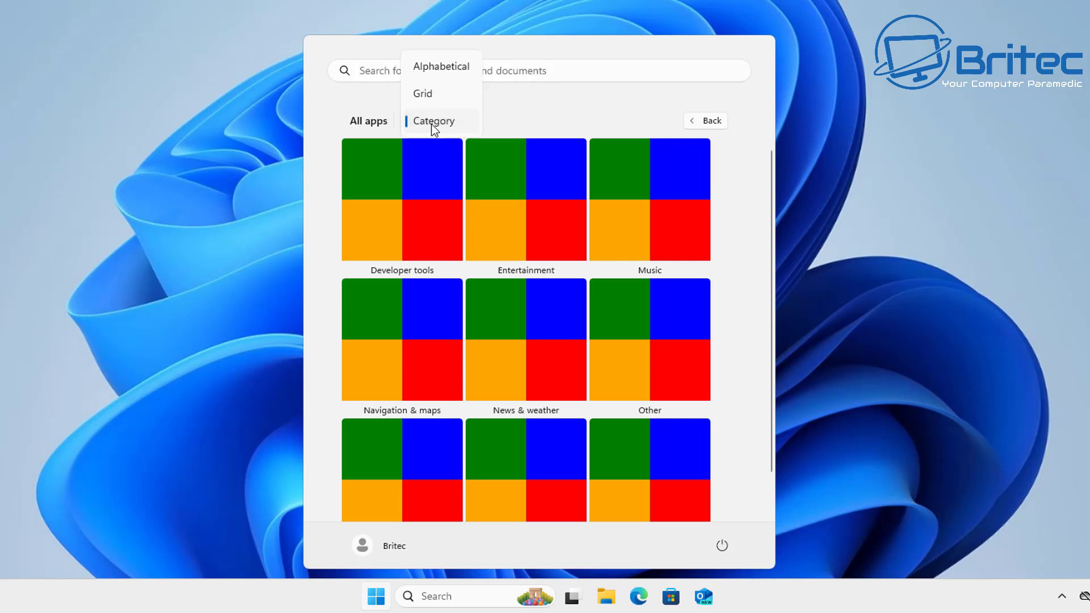
Step: Set All apps back to the Alphabetical layout, starting with Accessibility
click(441, 71)
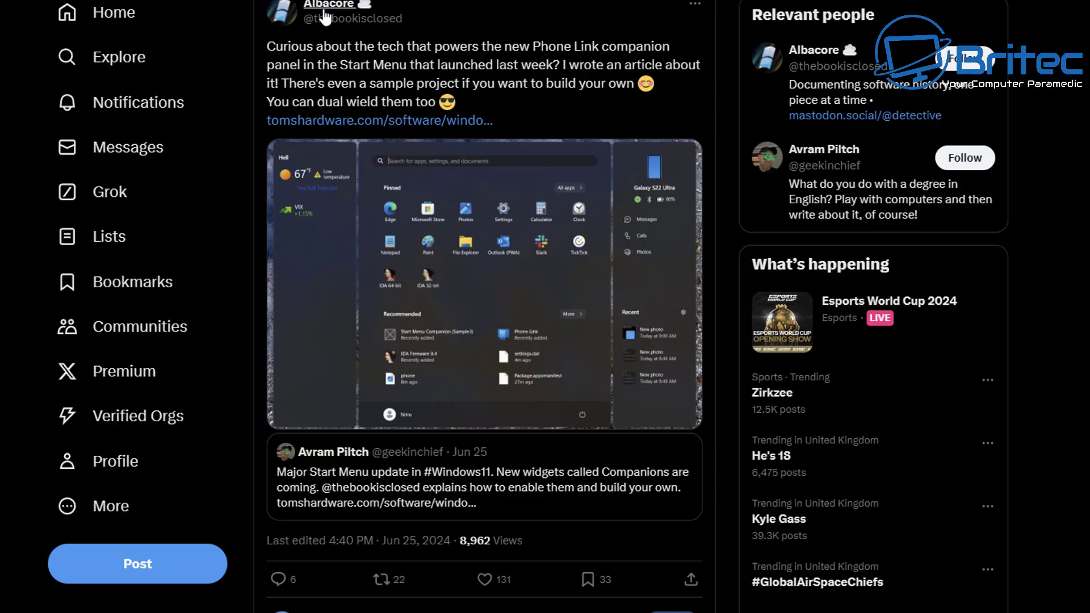
mouse_move(325, 16)
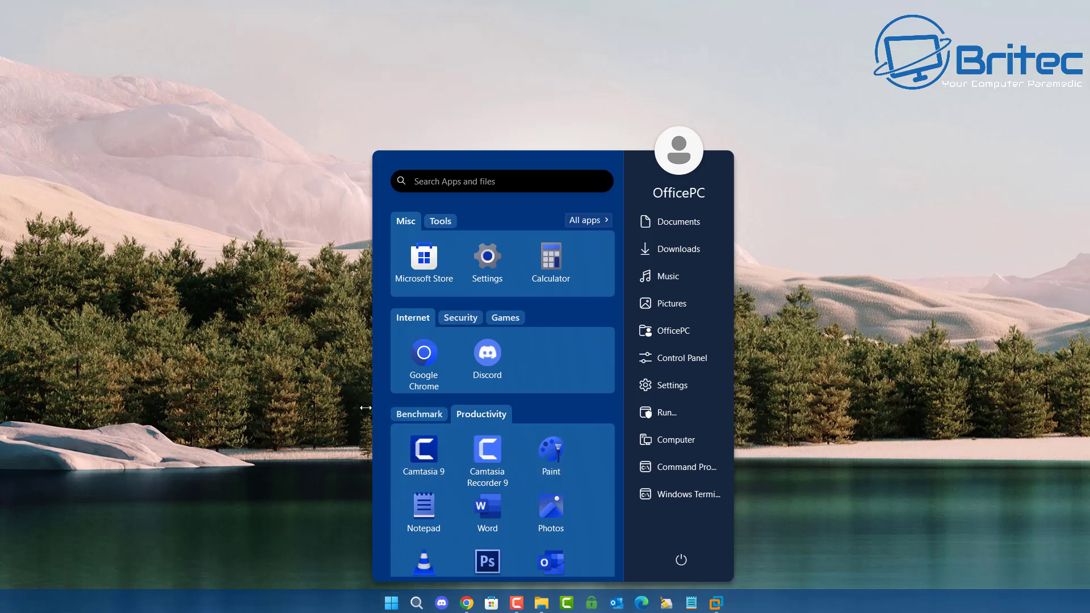
Step: Widen the Start11 menu to four icons per row, then browse Tools, Misc, Security, Games, Internet, Benchmark and Productivity
drag(366, 408, 338, 406)
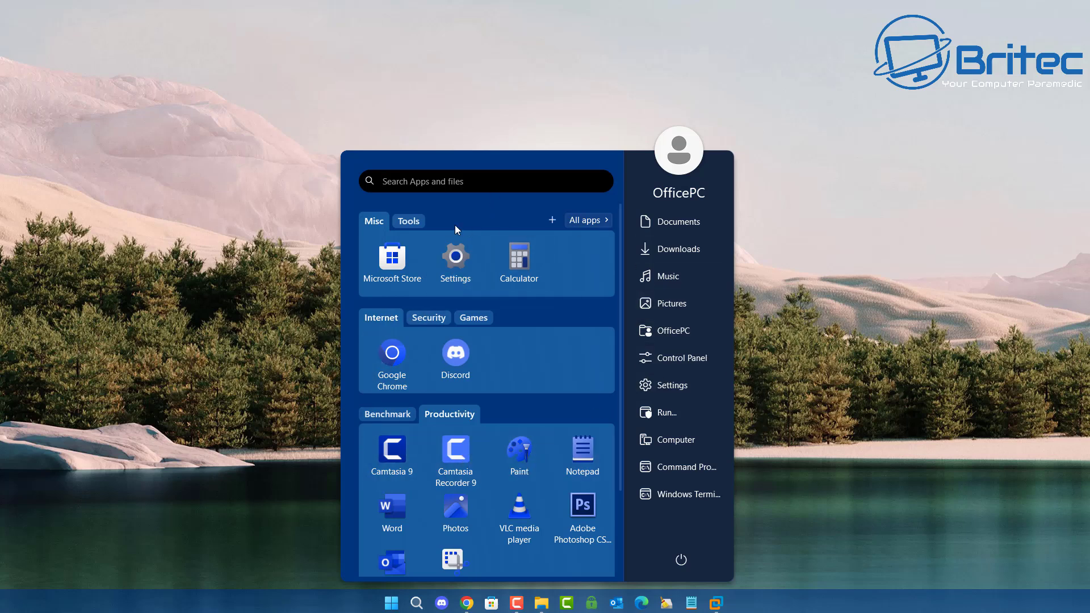
click(399, 222)
click(373, 223)
click(434, 319)
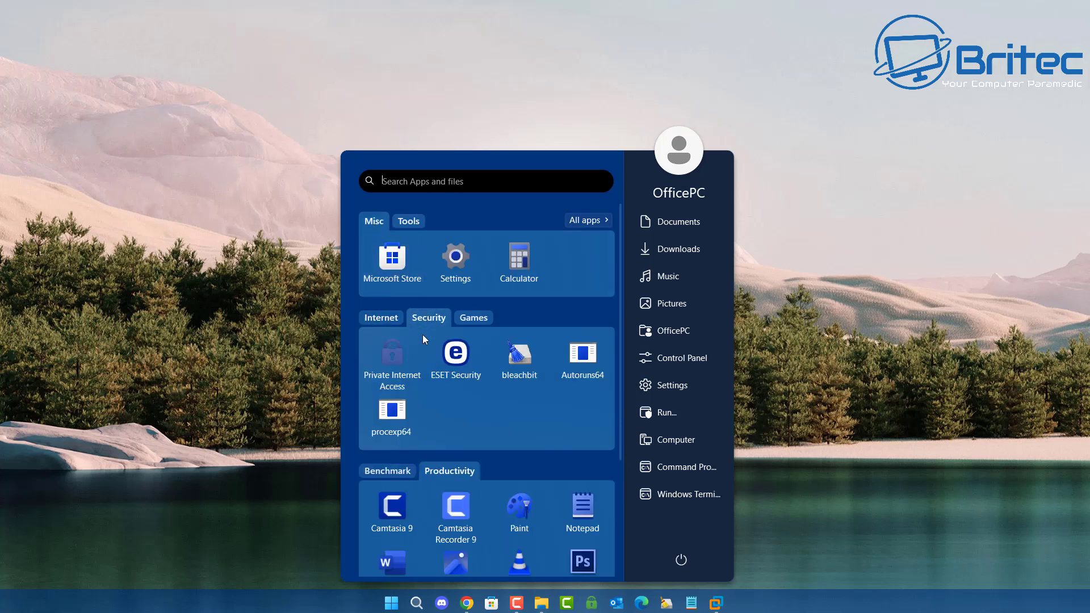
click(479, 320)
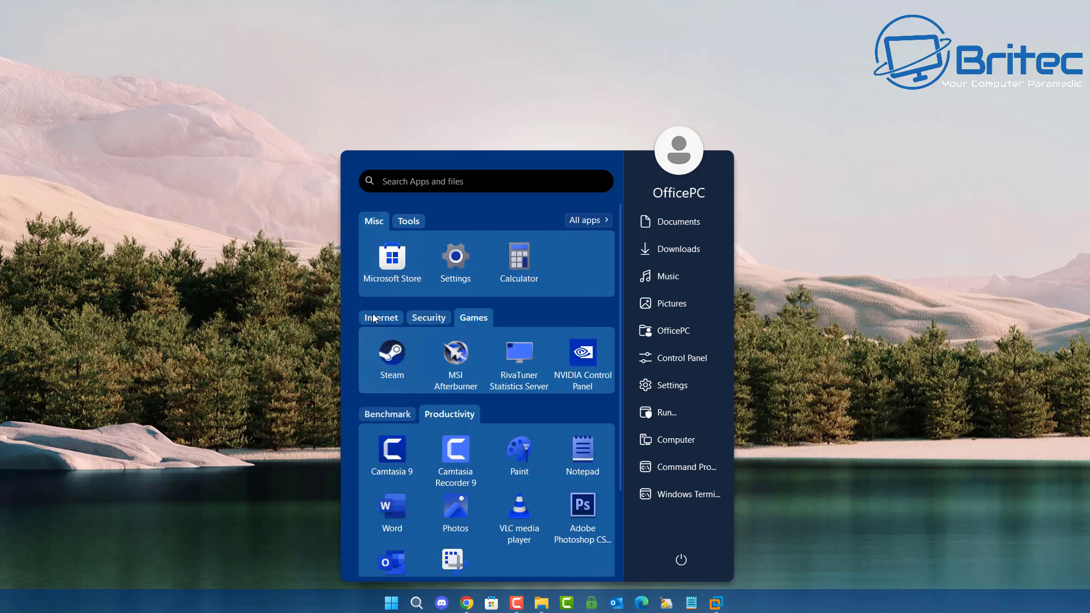
click(372, 313)
click(393, 417)
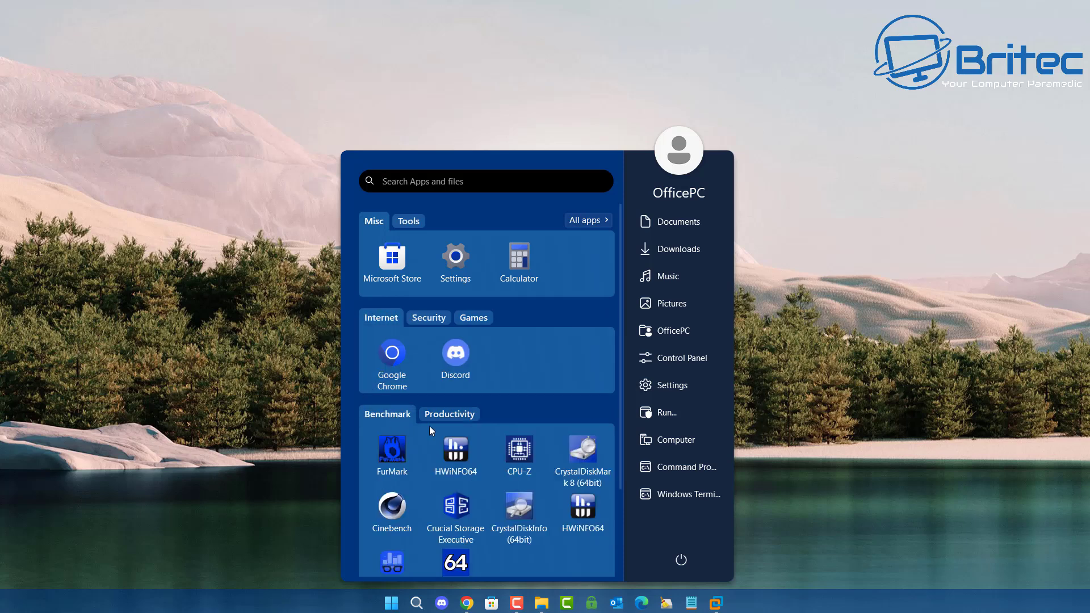
click(454, 419)
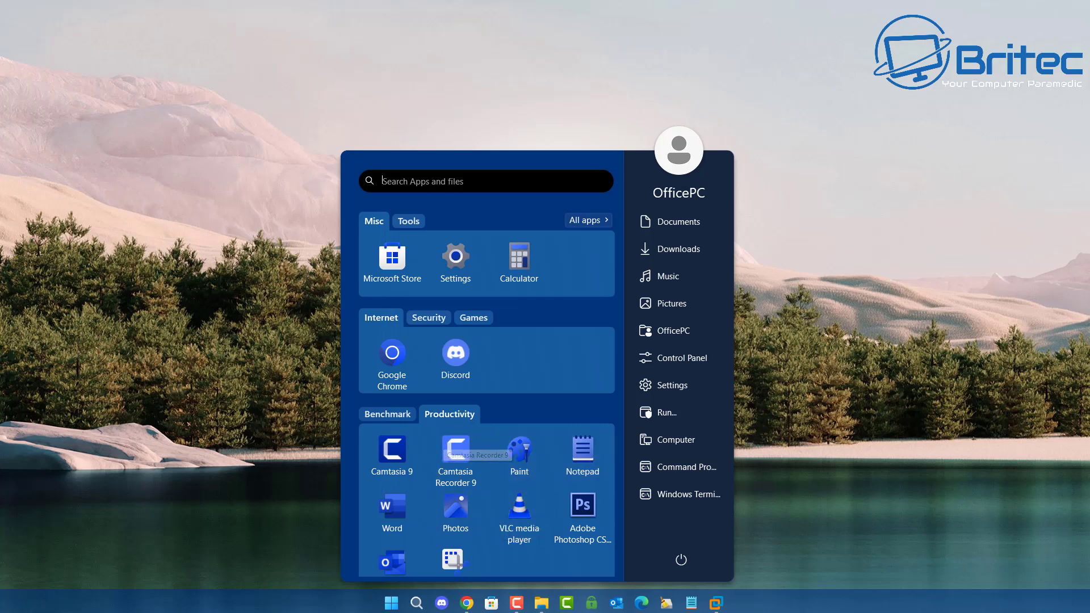
Step: Open Configure Start11 from the right column's context menu and centre the window
right_click(649, 533)
click(721, 509)
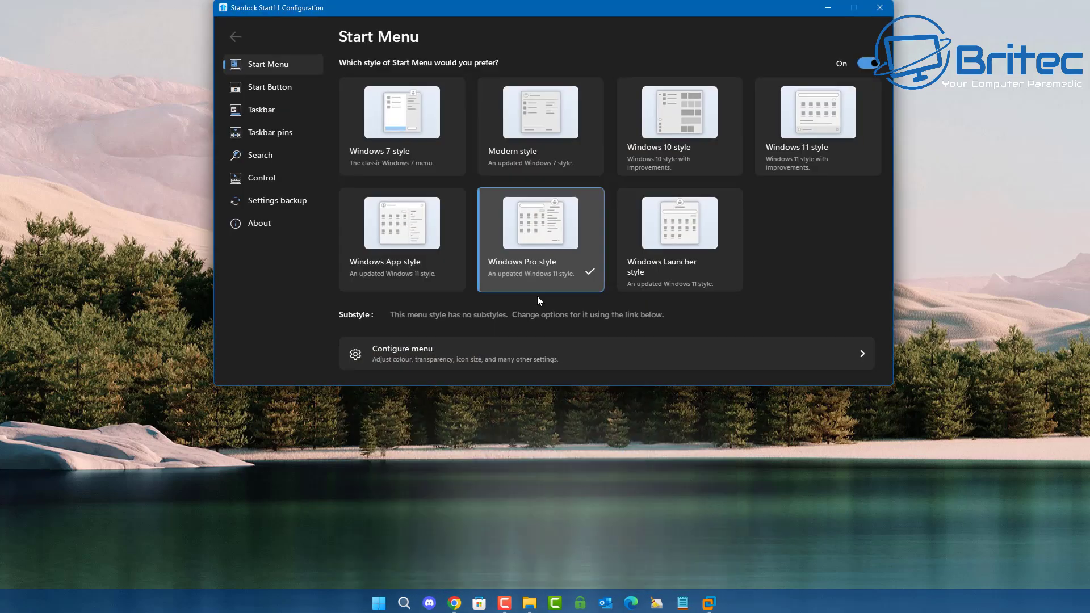
drag(510, 12, 517, 95)
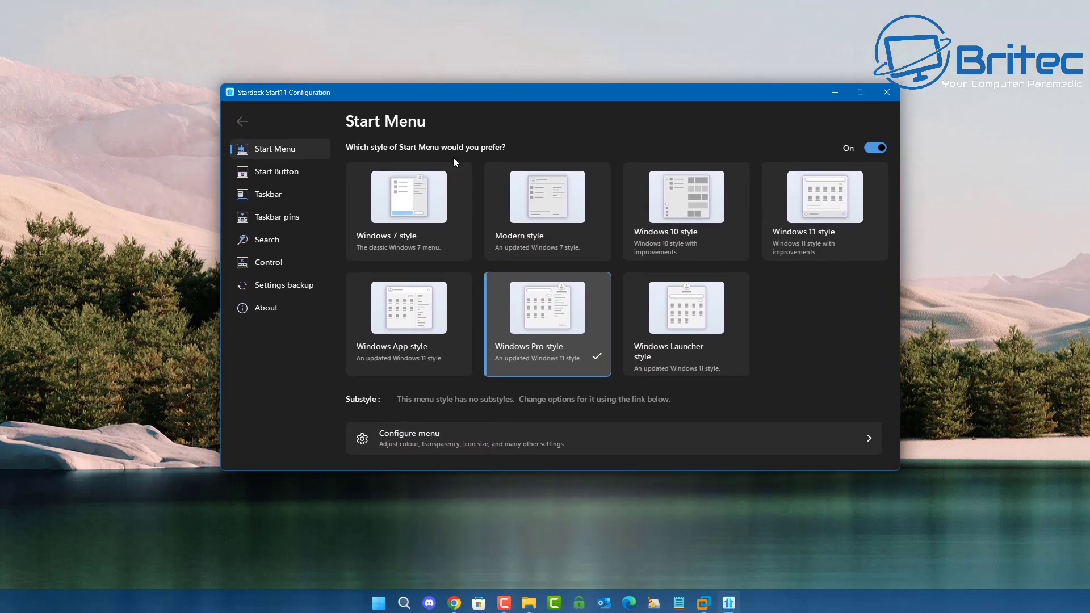
Step: Close the Start11 Configuration window to return to the desktop
click(887, 92)
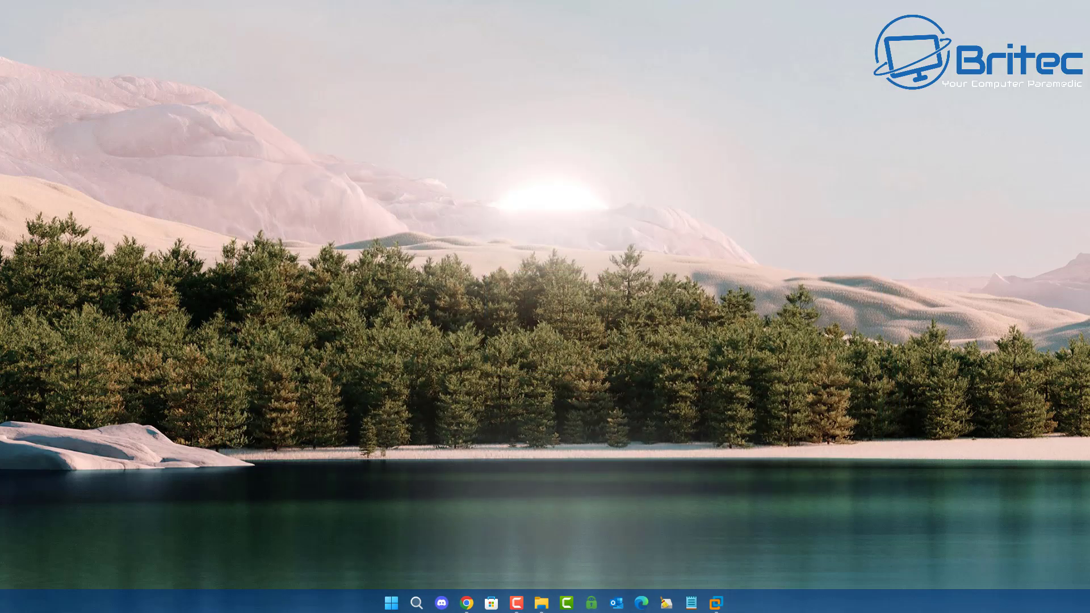